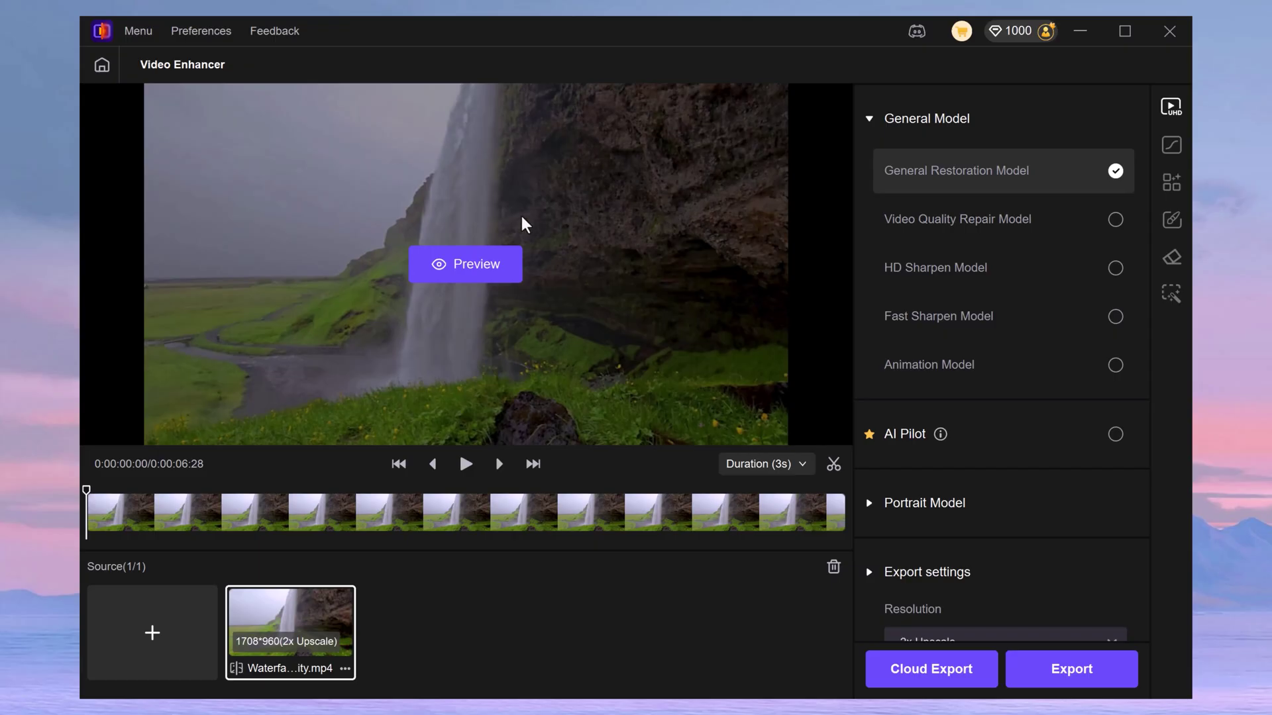
# Step: Render the 2x upscale preview of the waterfall clip and magnify it to compare detail
pyautogui.click(457, 262)
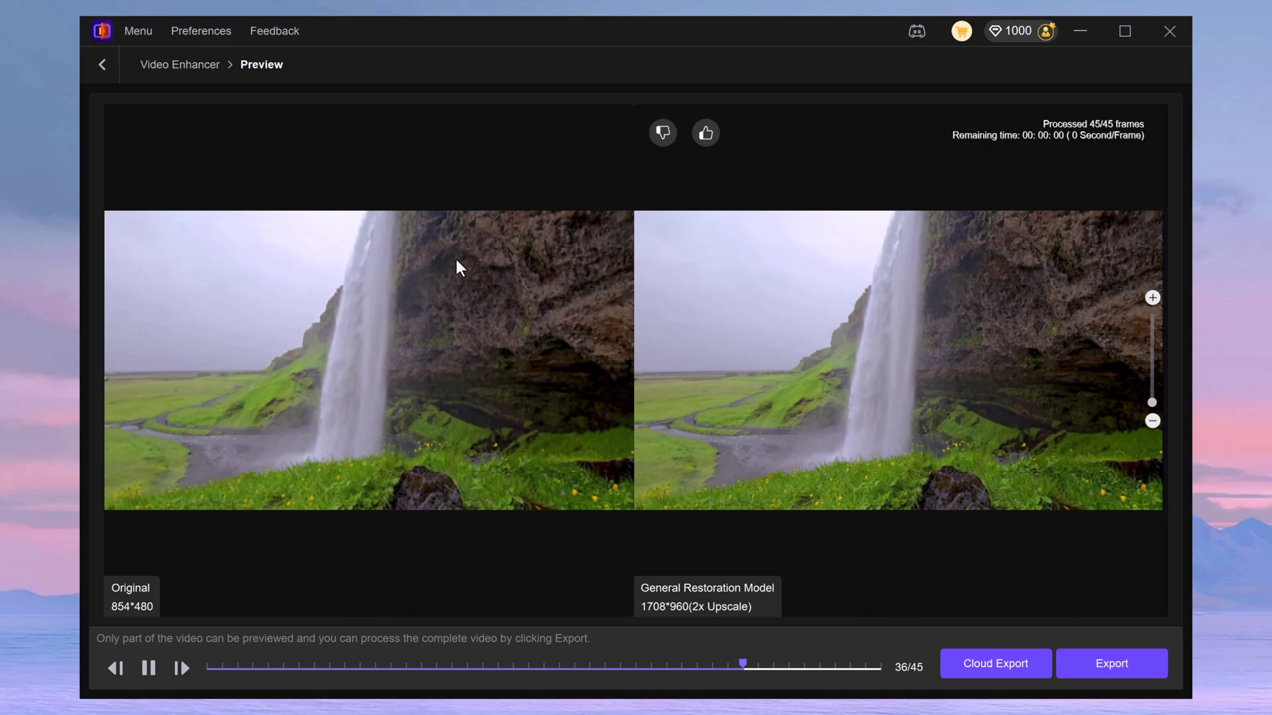
pyautogui.moveTo(1151, 402); pyautogui.dragTo(1151, 314)
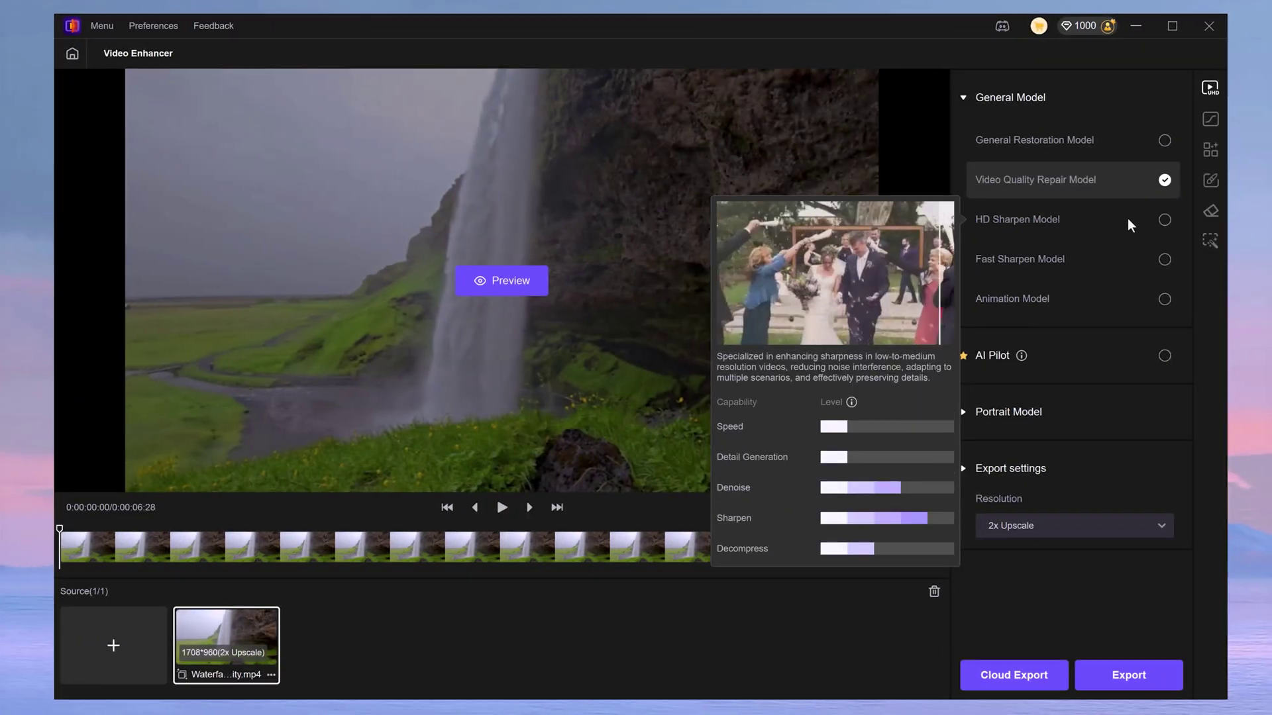
# Step: Try AI Pilot on the waterfall clip, then switch back to the Video Quality Repair Model
pyautogui.moveTo(1123, 252)
pyautogui.moveTo(1119, 299)
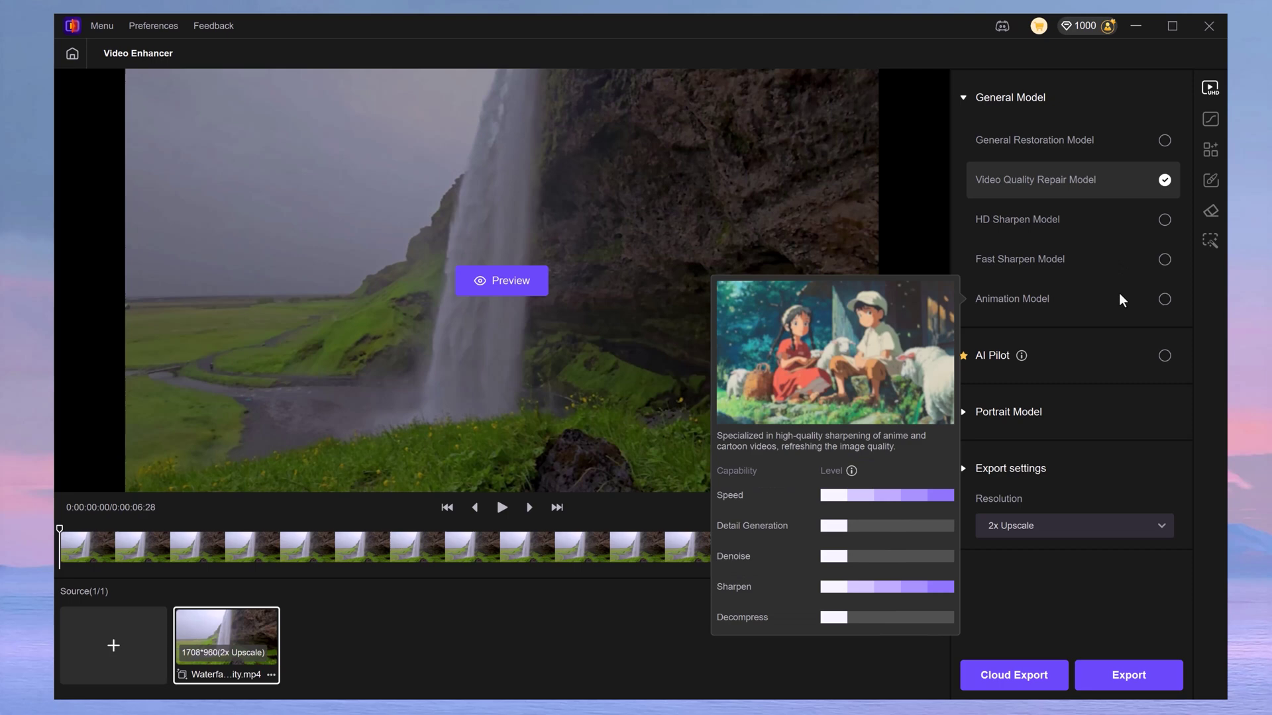
pyautogui.moveTo(1127, 227)
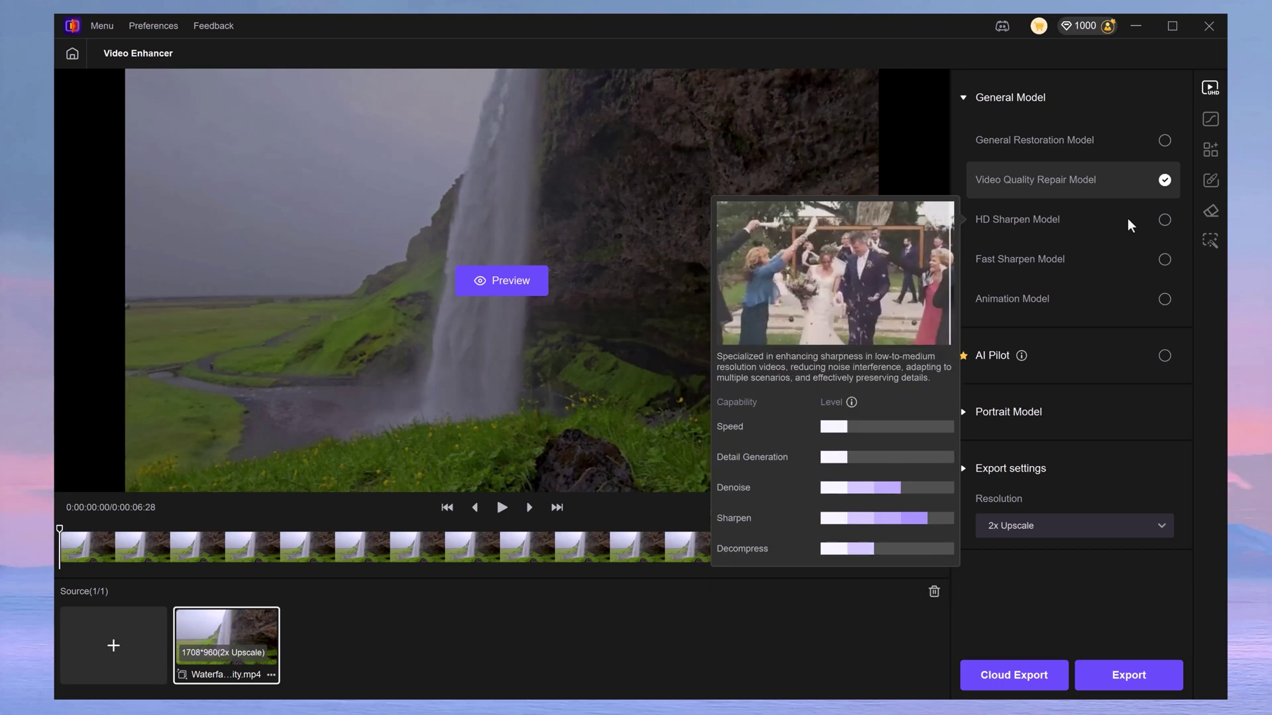
pyautogui.moveTo(1131, 182)
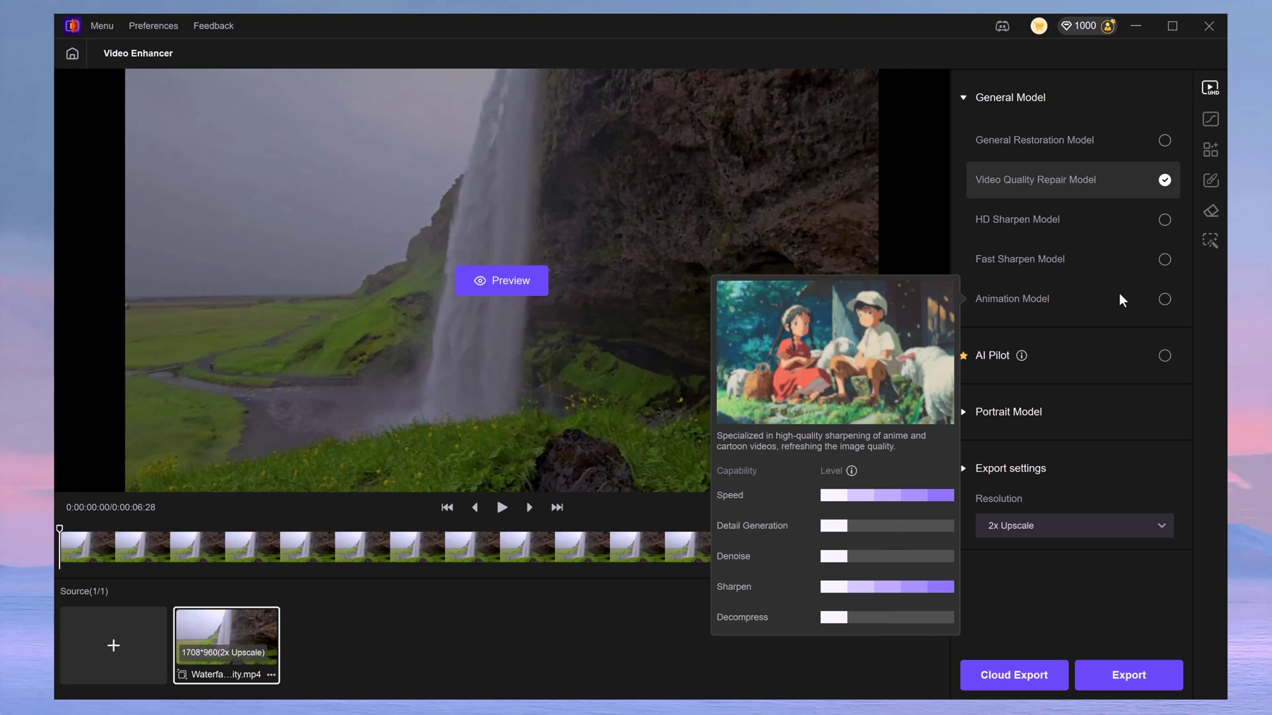
pyautogui.click(1162, 360)
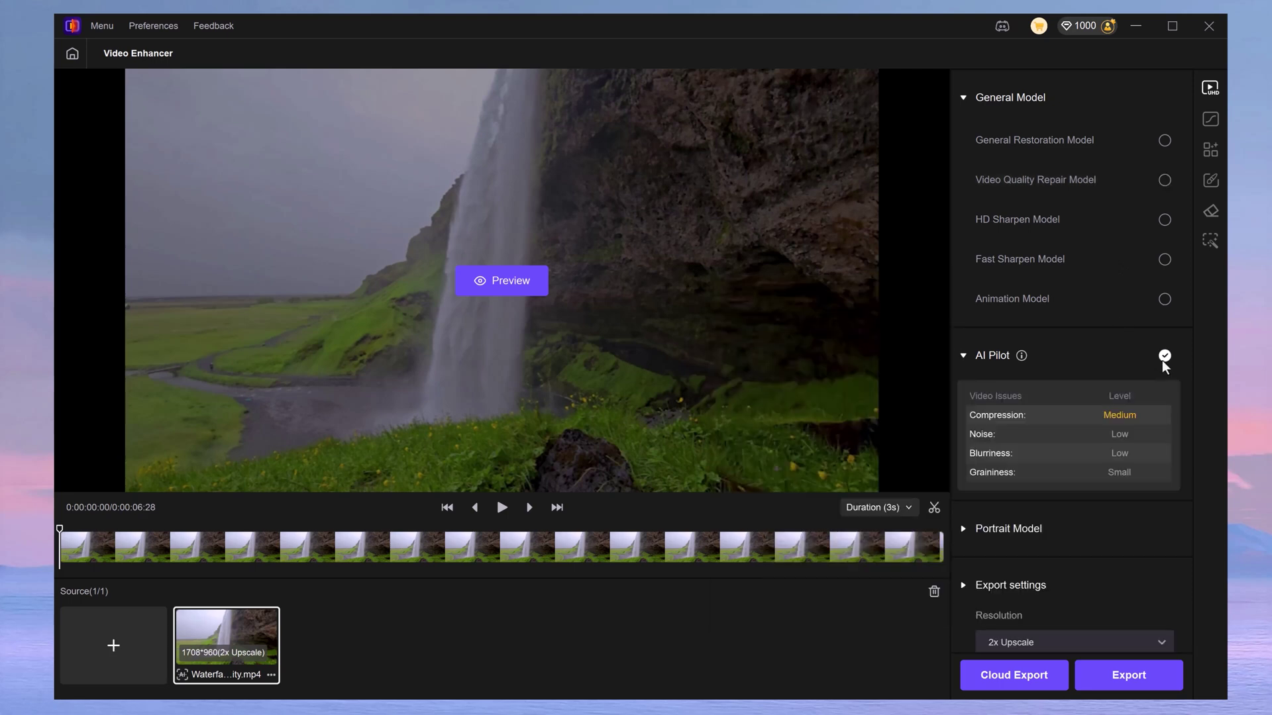
pyautogui.click(1161, 359)
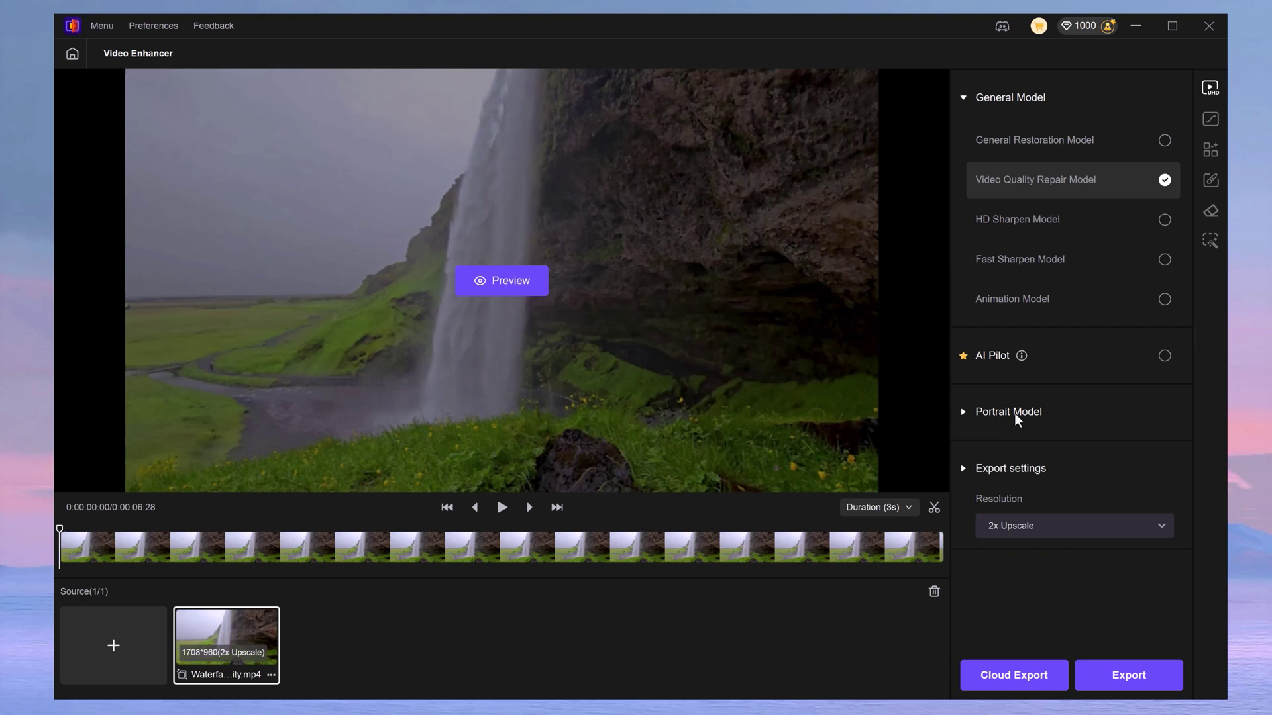
# Step: Set the export output resolution to 3840*2160(4K)
pyautogui.click(1019, 469)
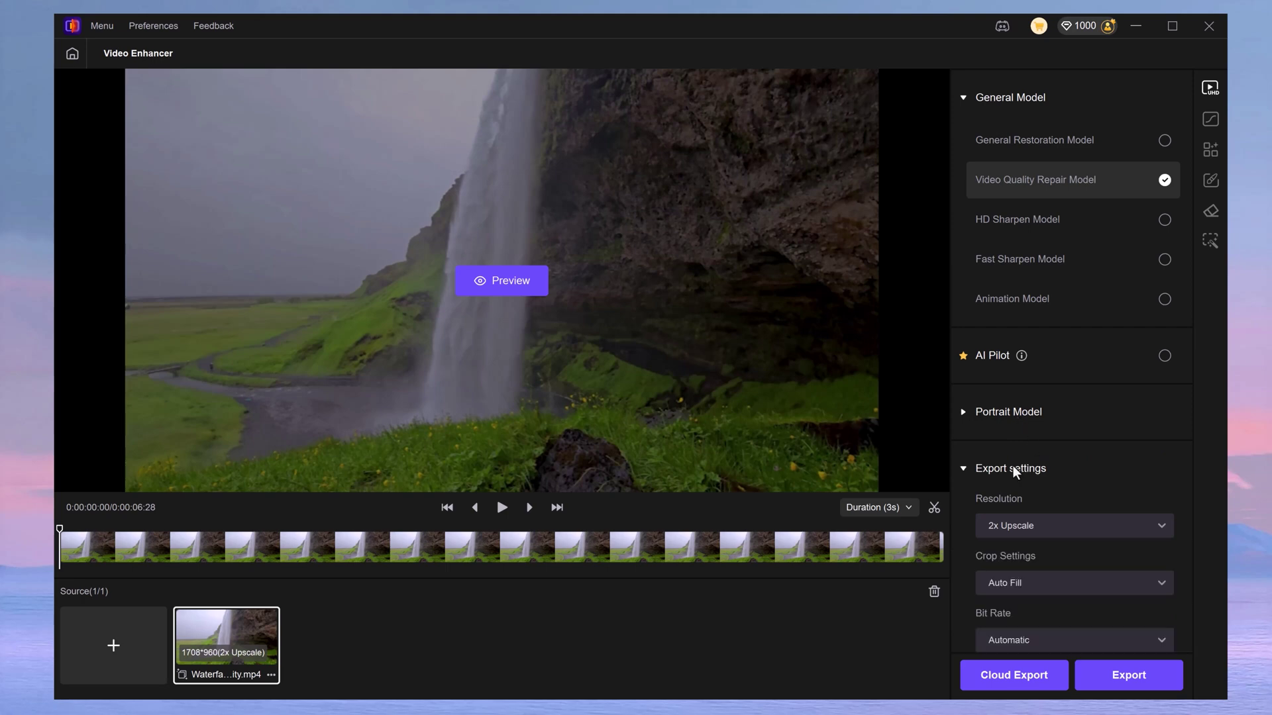
pyautogui.click(1083, 528)
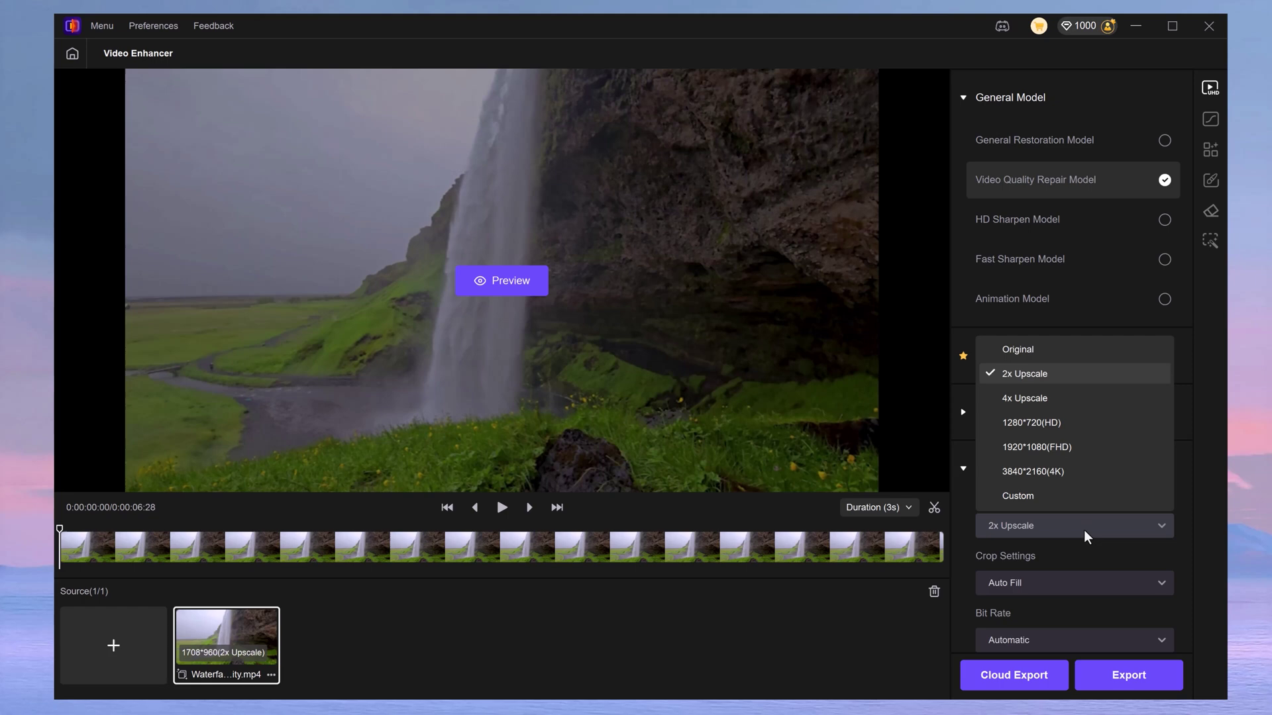
pyautogui.click(1063, 473)
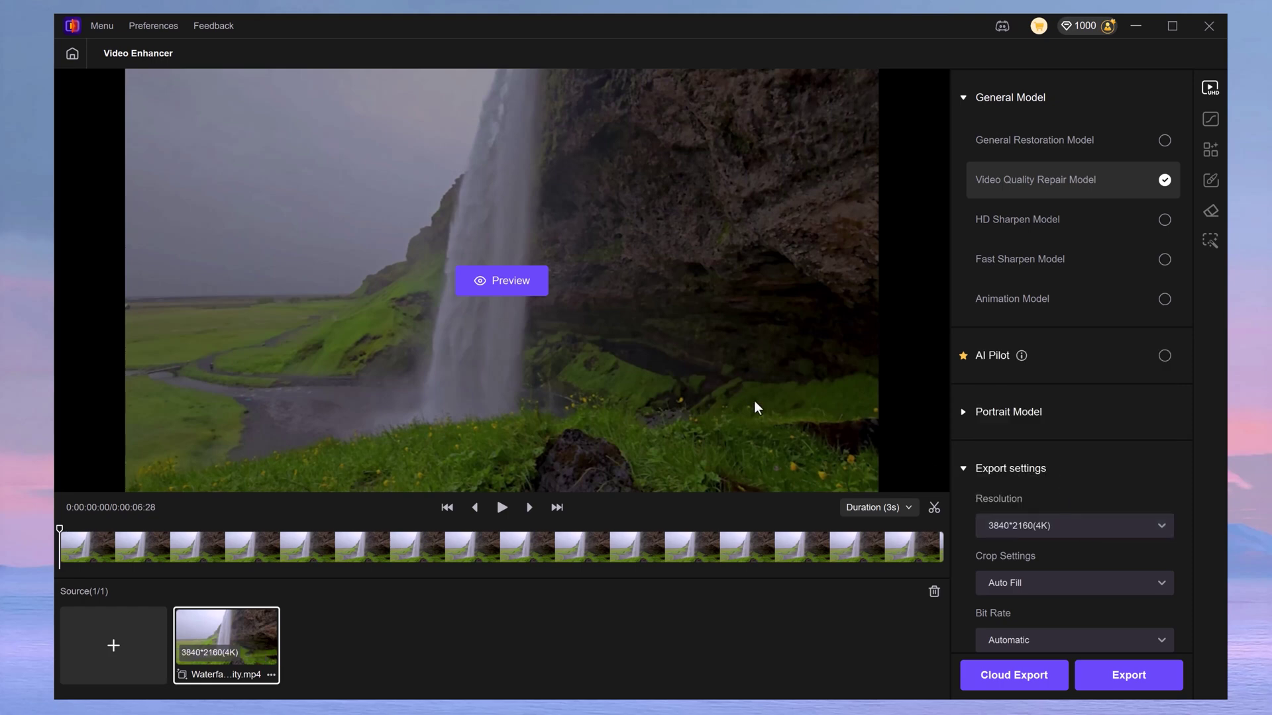
# Step: Preview the 4K repaired waterfall clip, zooming in and panning across the cliff and waterfall
pyautogui.click(533, 282)
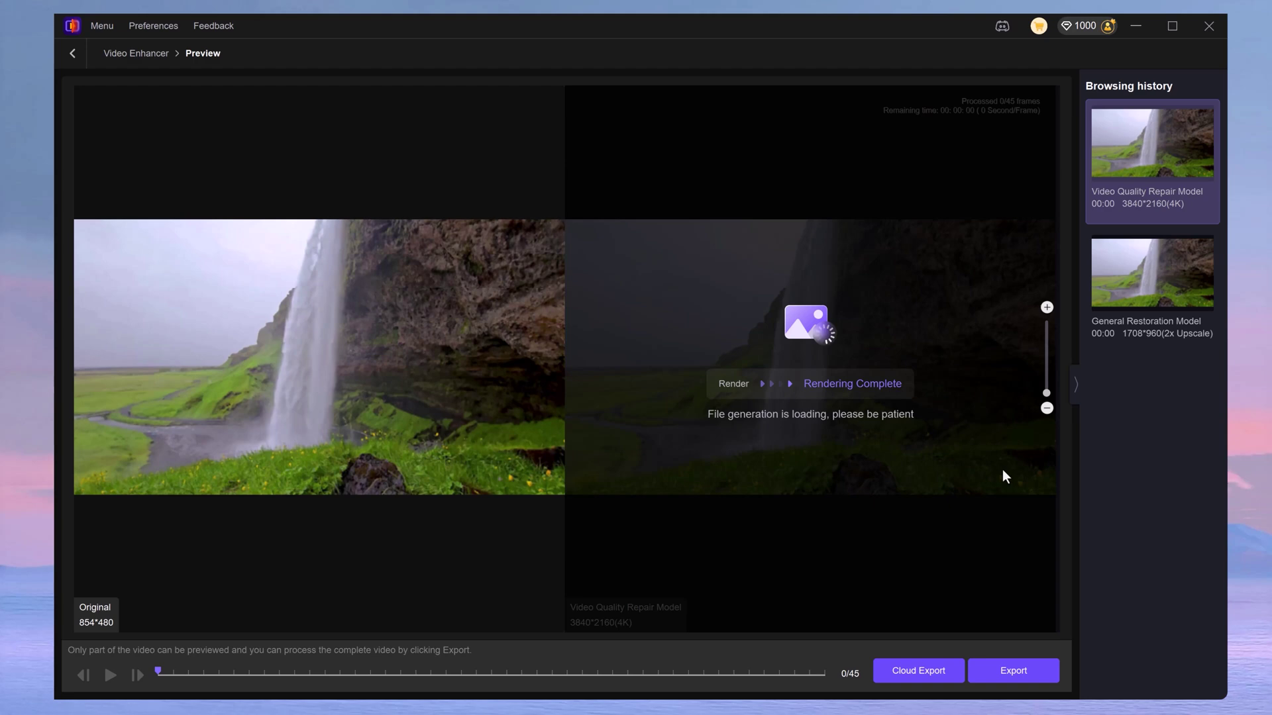
pyautogui.scroll(5, 673, 377)
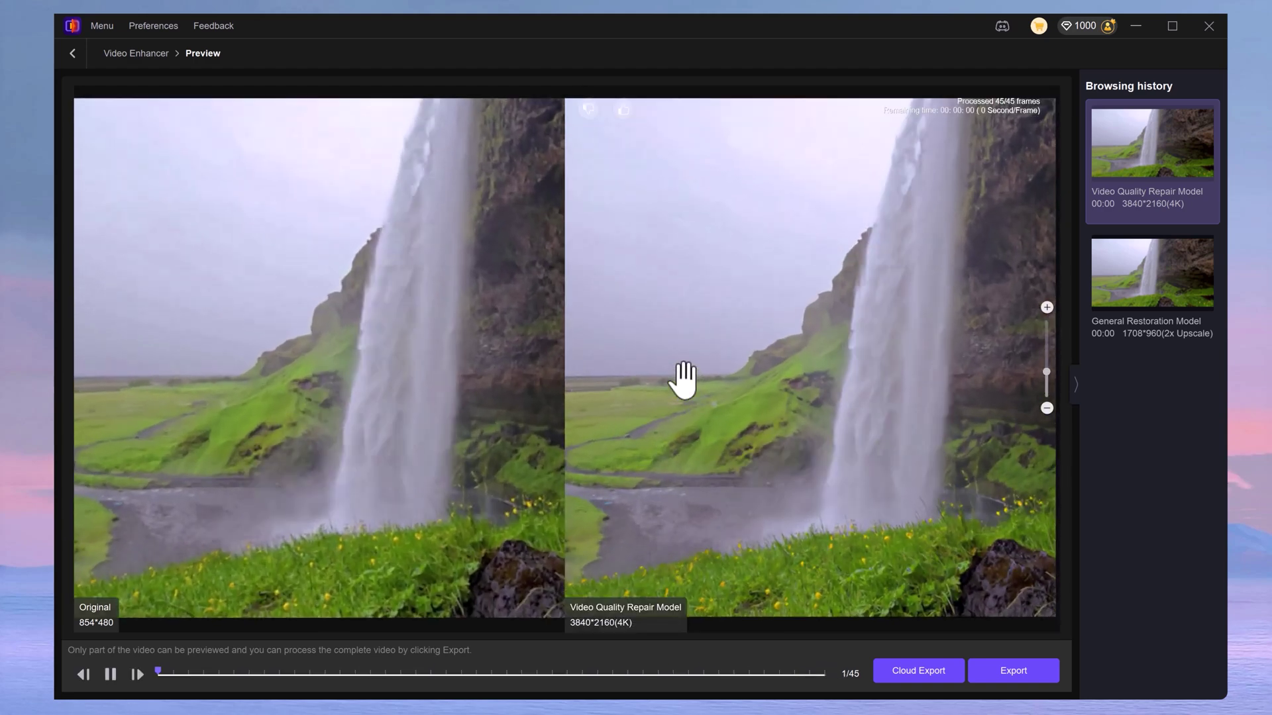
pyautogui.scroll(3, 682, 379)
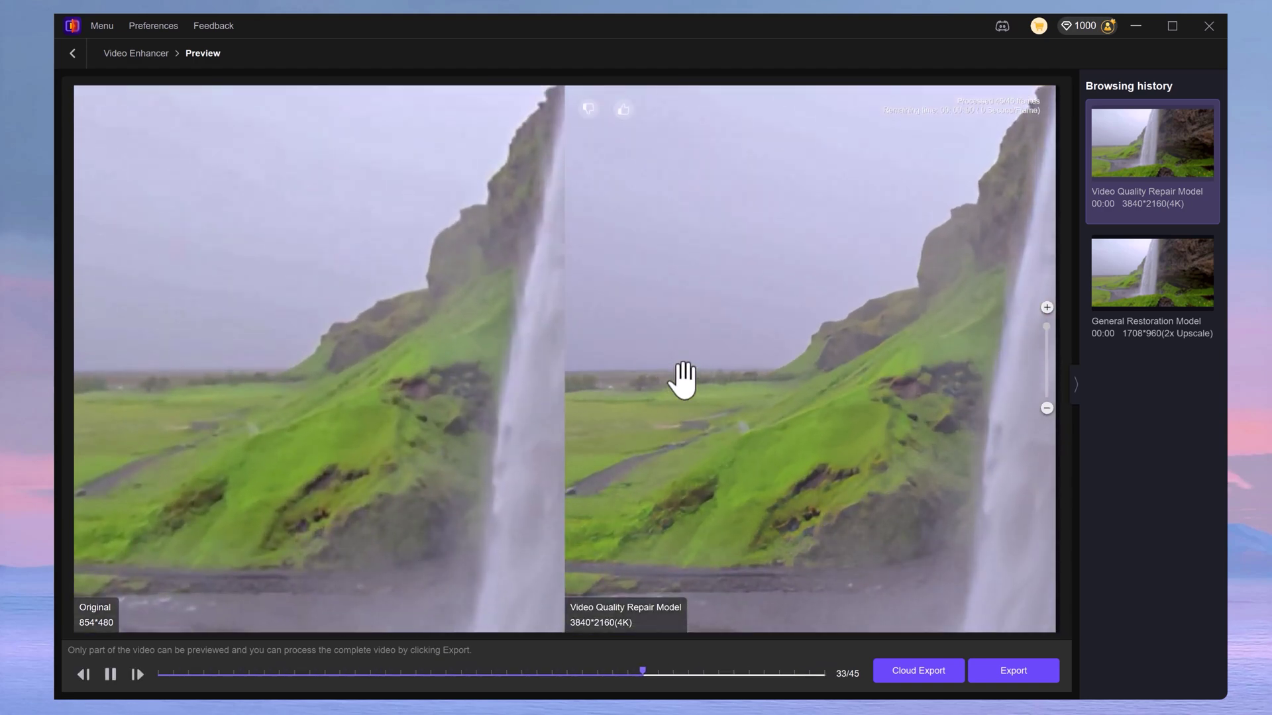
pyautogui.moveTo(843, 426); pyautogui.dragTo(673, 267)
pyautogui.moveTo(767, 488); pyautogui.dragTo(721, 296)
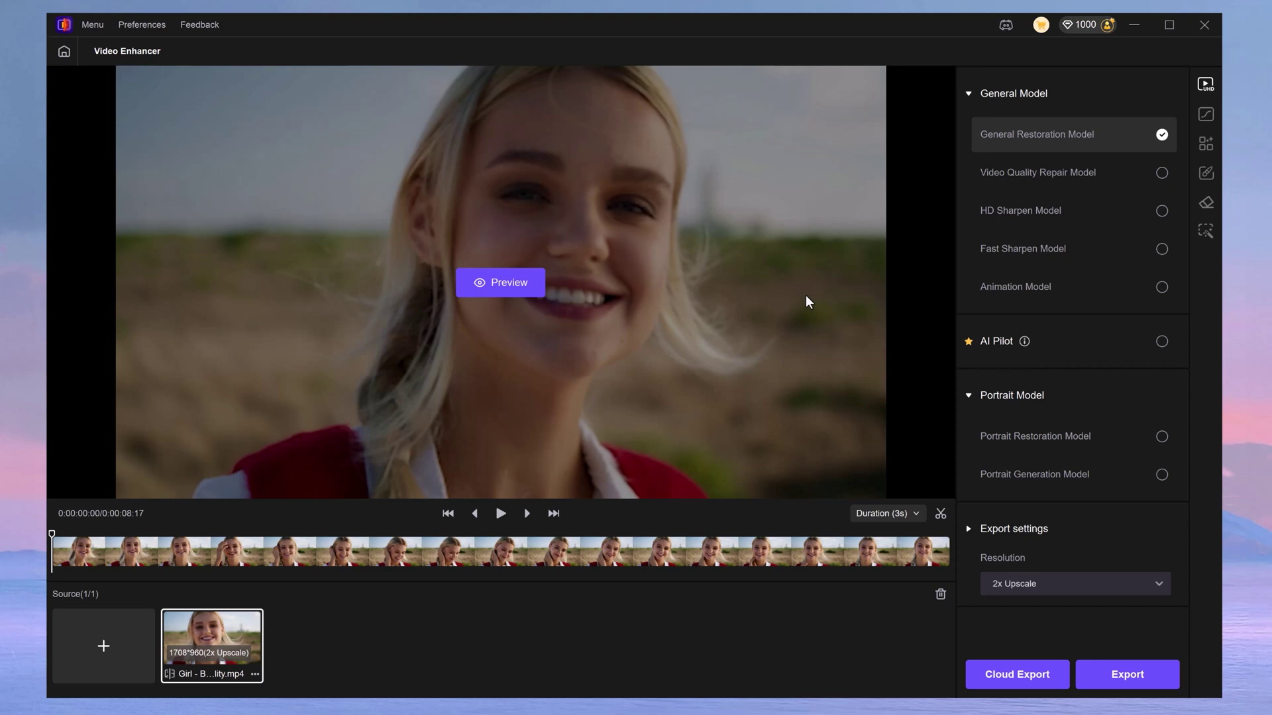
# Step: Enable AI Pilot for the portrait clip and set its output to 3840*2160(4K)
pyautogui.click(1161, 341)
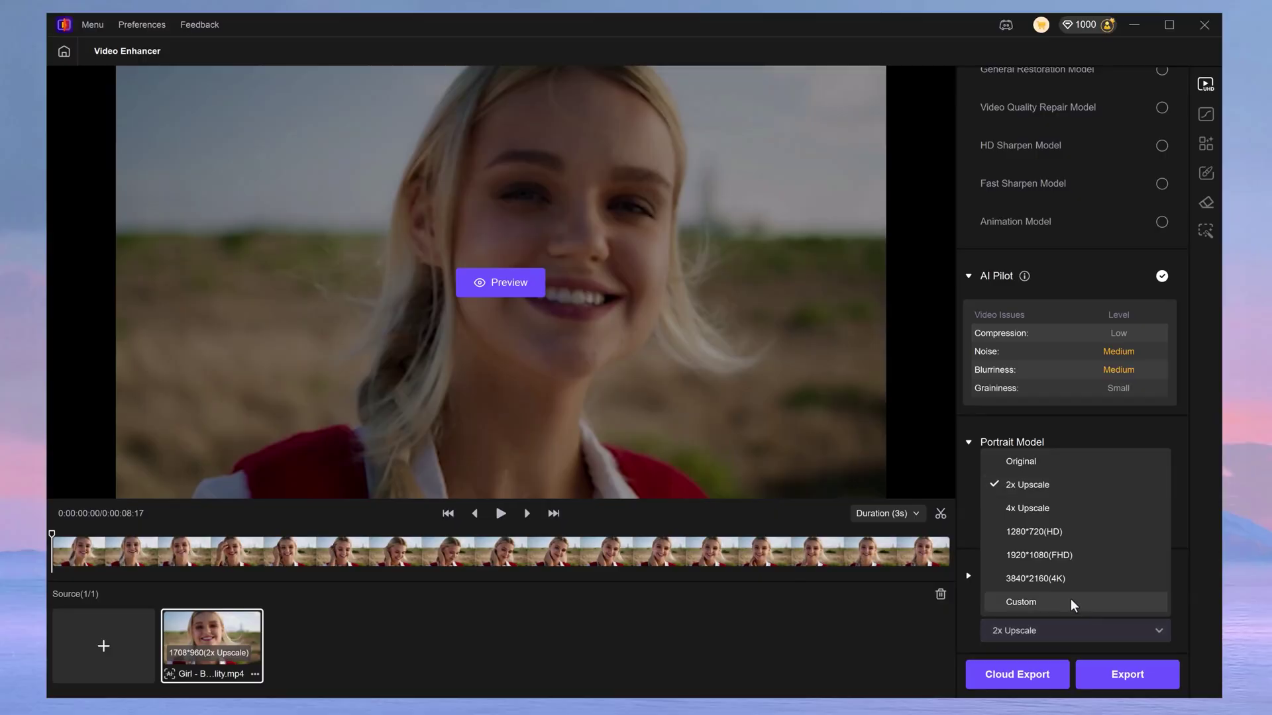
pyautogui.click(1053, 580)
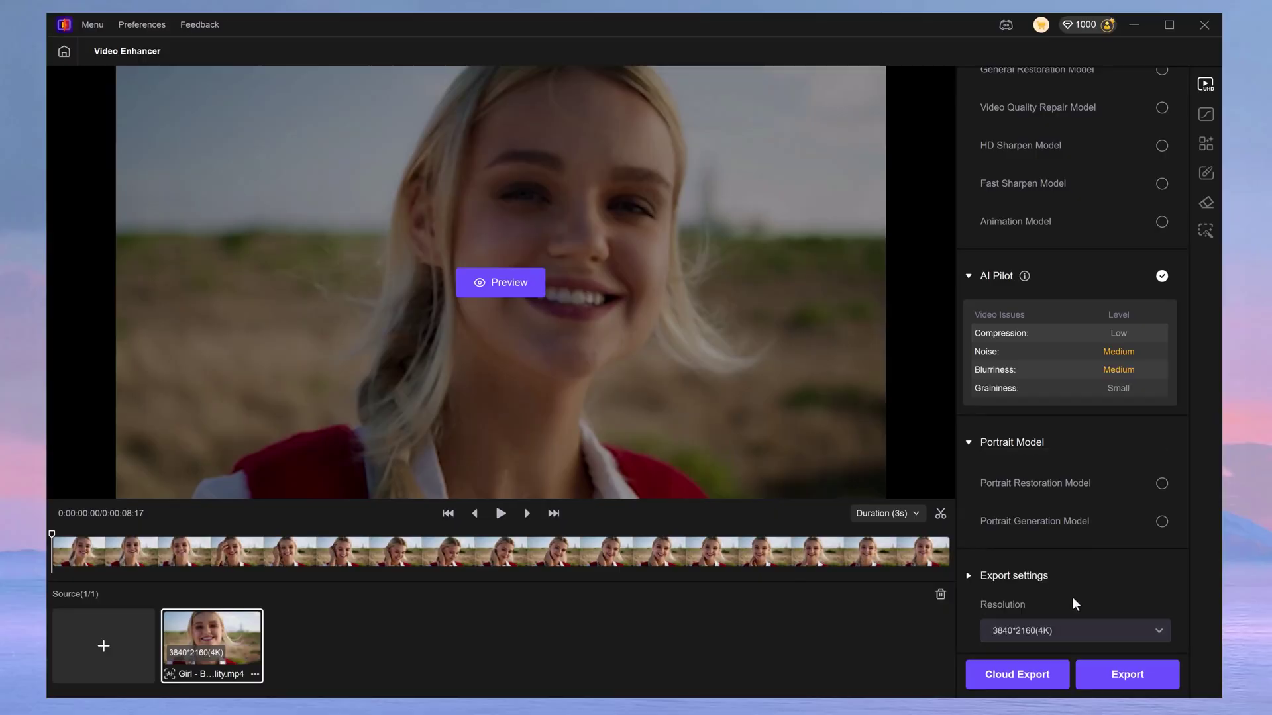
# Step: Render the portrait clip's 4K AI Pilot preview and zoom into the side-by-side view
pyautogui.click(514, 287)
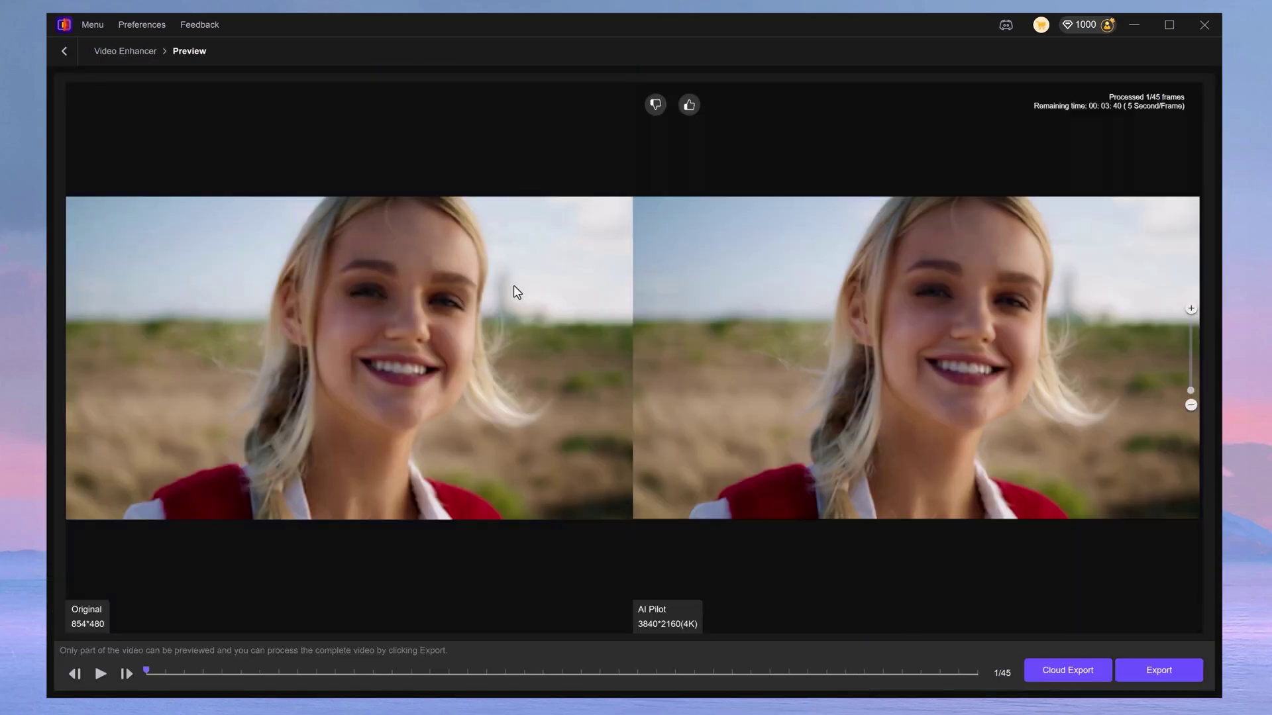
pyautogui.scroll(5, 966, 338)
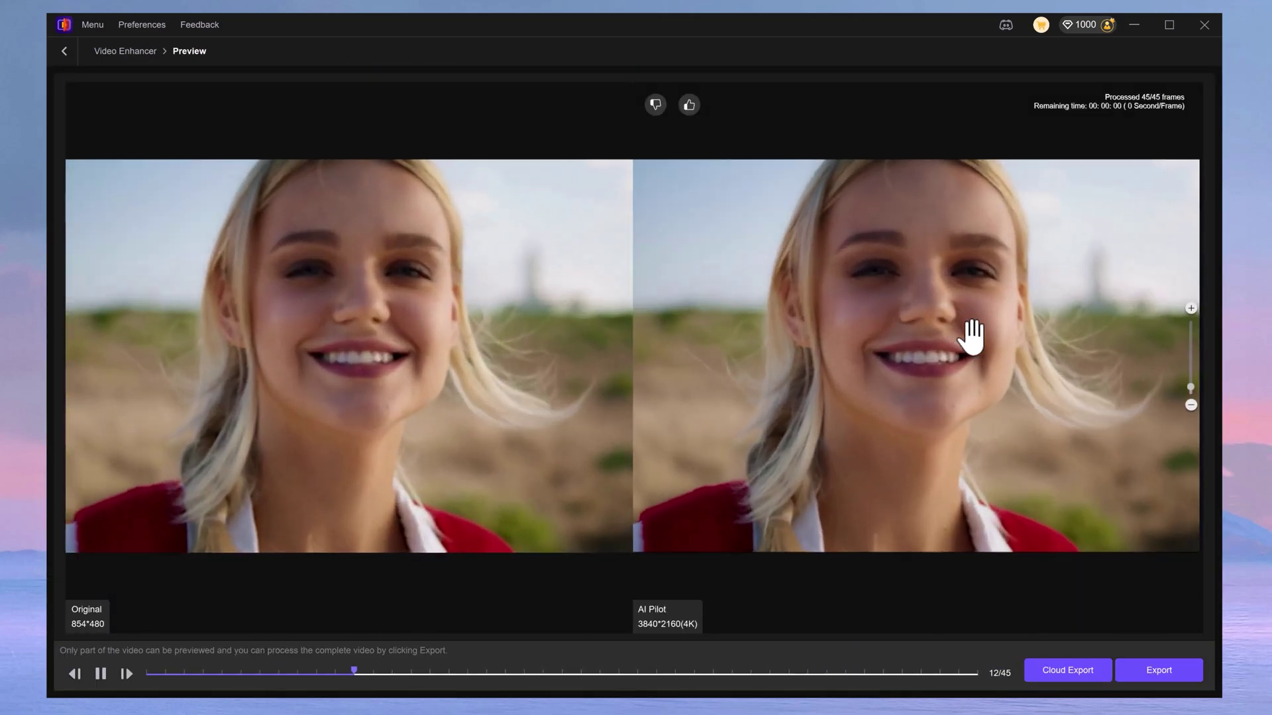
pyautogui.scroll(2, 971, 338)
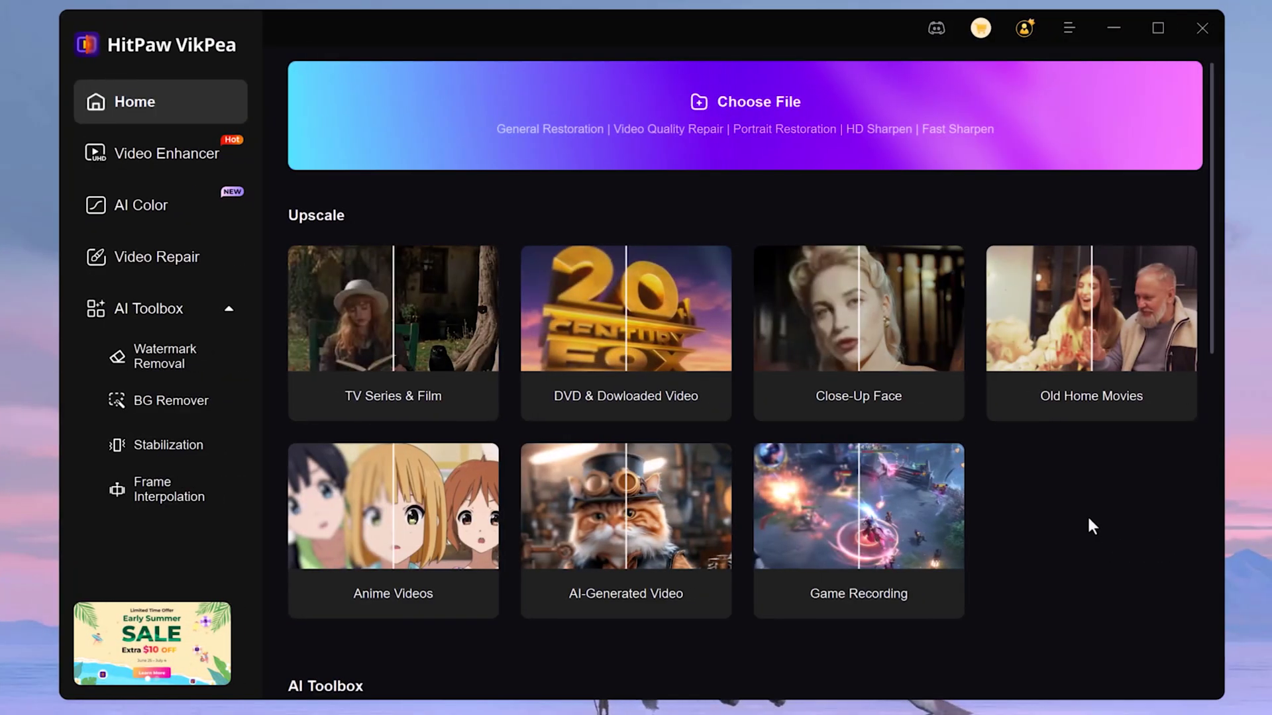
pyautogui.moveTo(1100, 372)
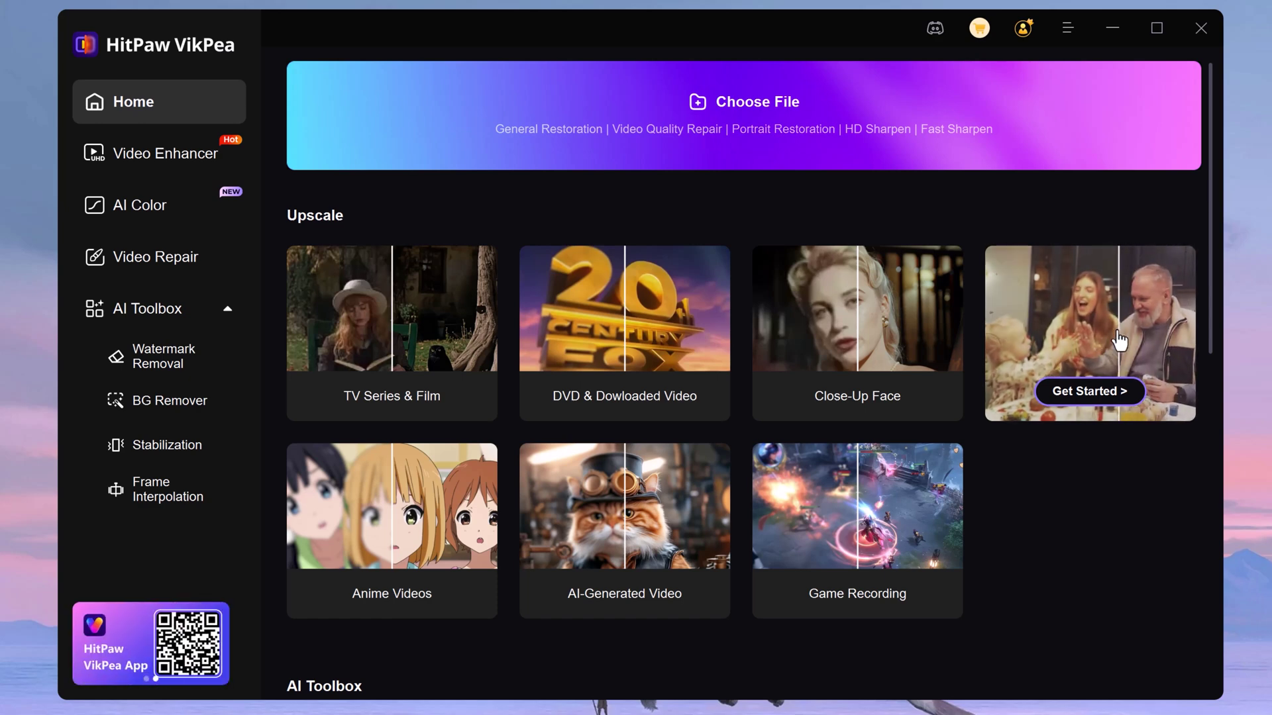
# Step: Upscale the Old Home Movies sample, preview it, and play the exported Old.mp4
pyautogui.click(1106, 349)
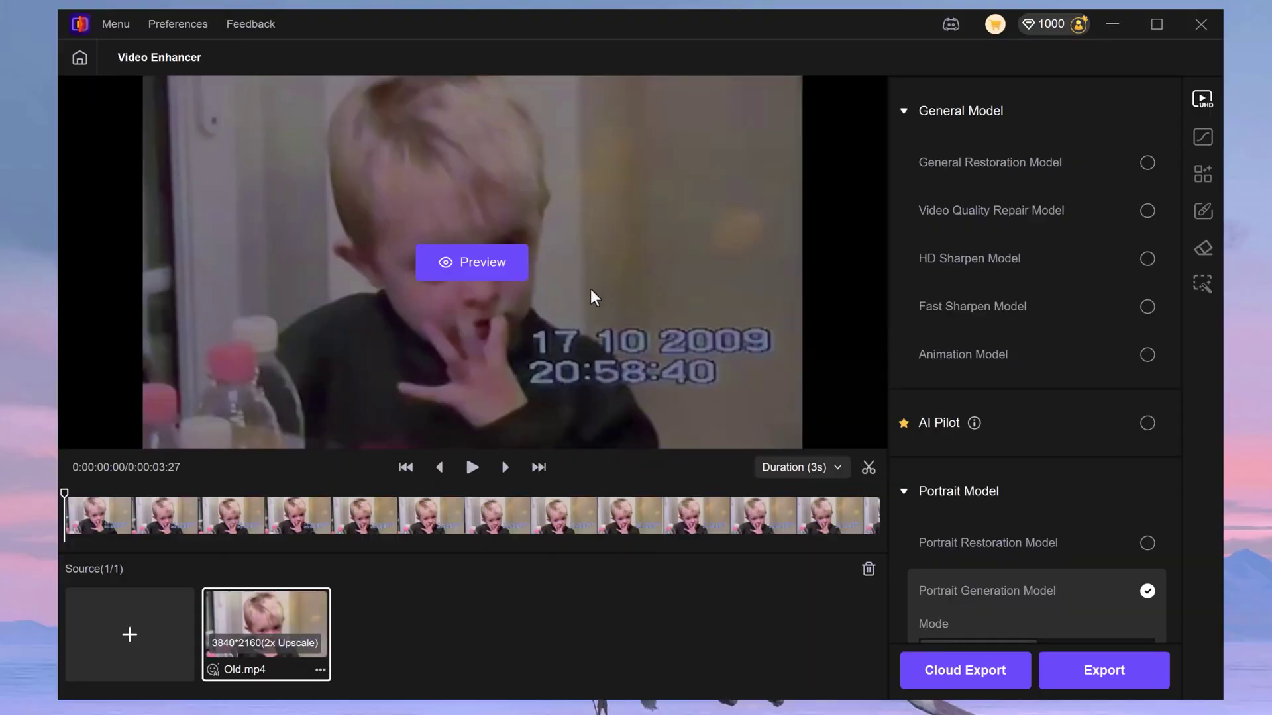
pyautogui.click(504, 267)
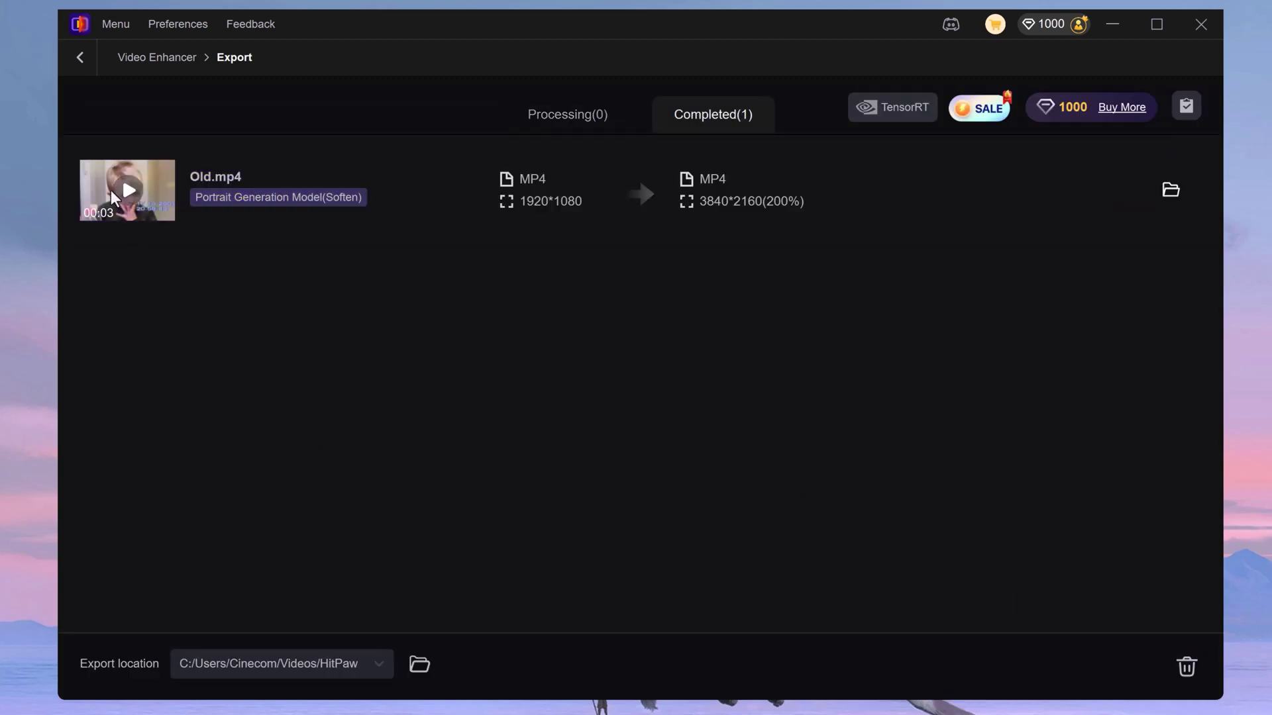
pyautogui.click(111, 191)
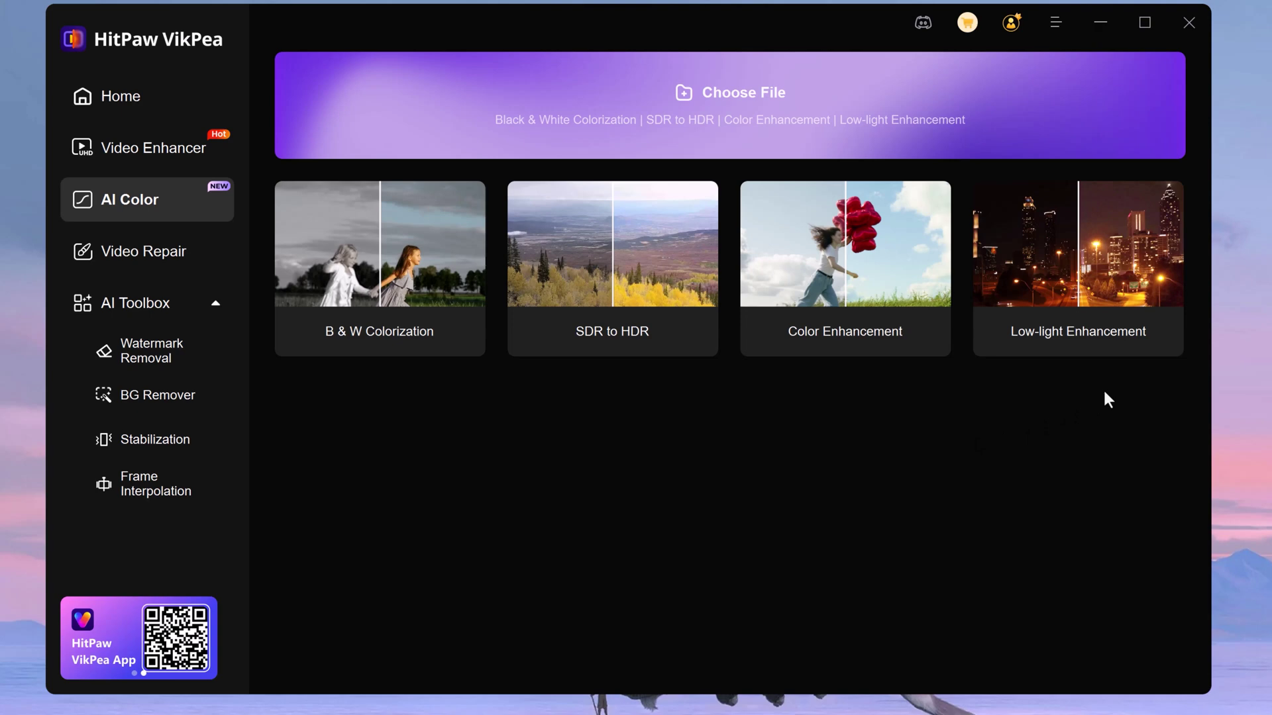
# Step: Preview the black-and-white portrait clip beside its Colorize Model version
pyautogui.moveTo(1126, 300)
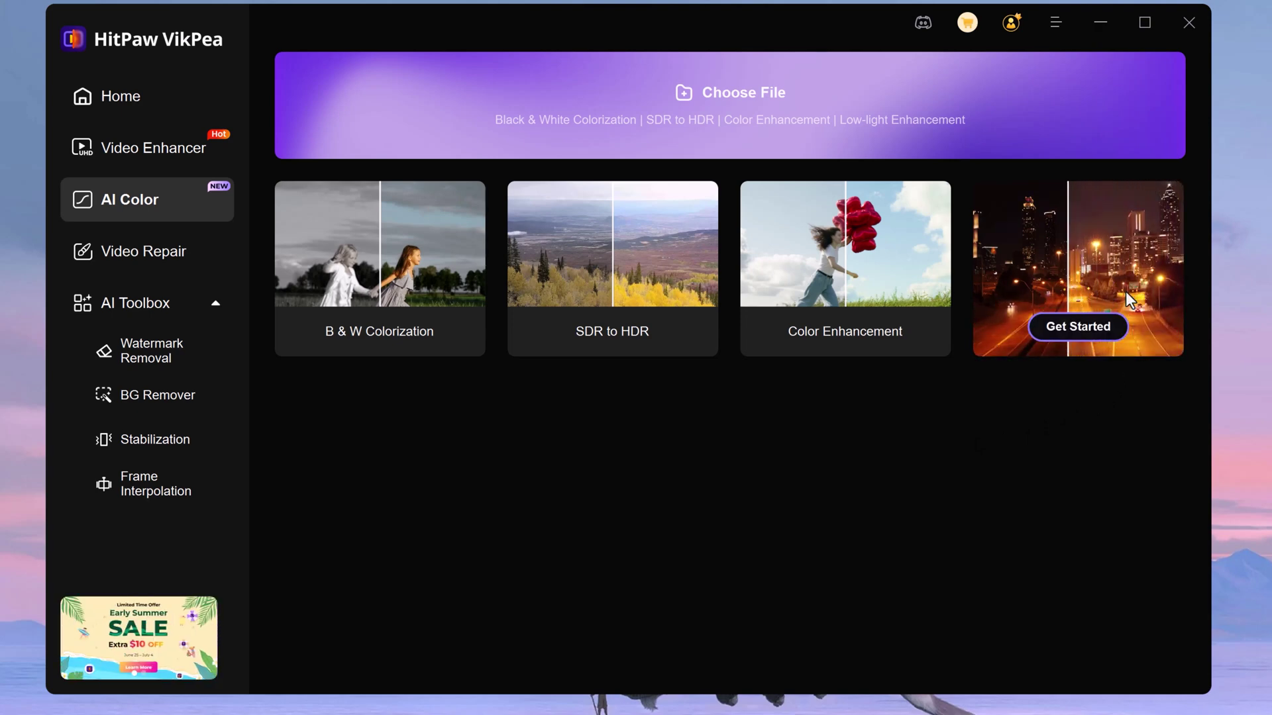
pyautogui.moveTo(878, 270)
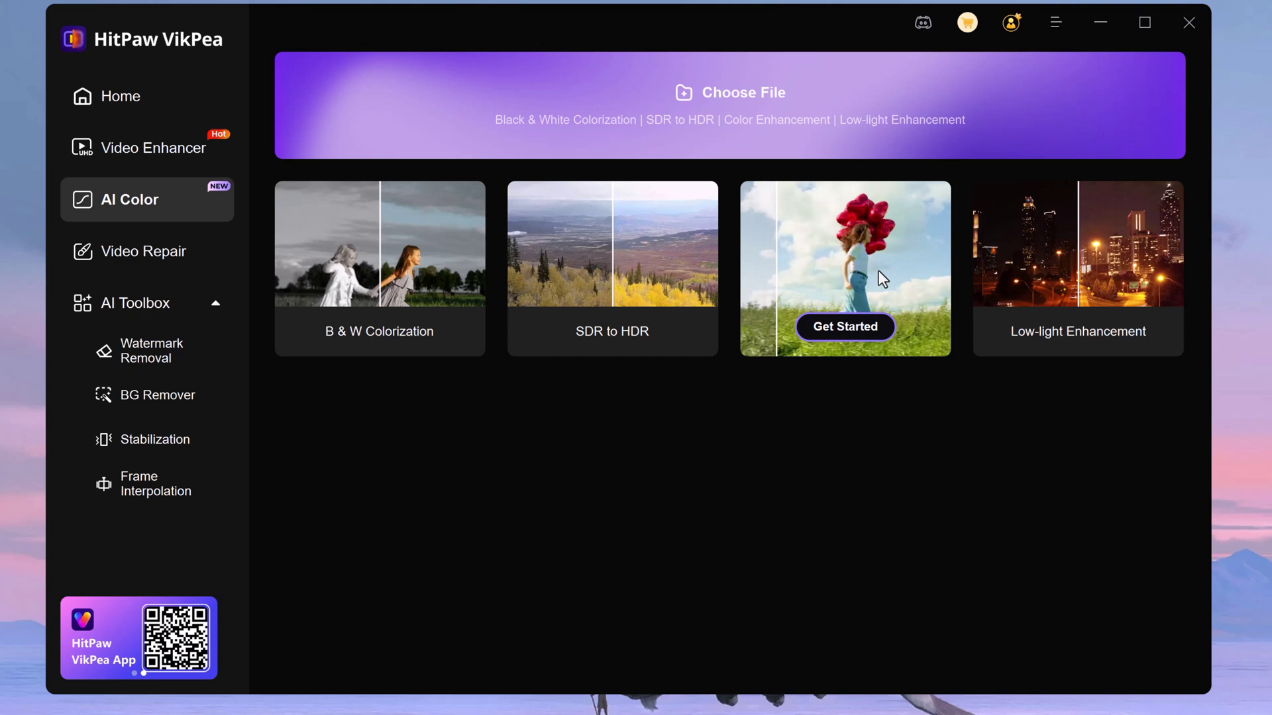
pyautogui.moveTo(658, 266)
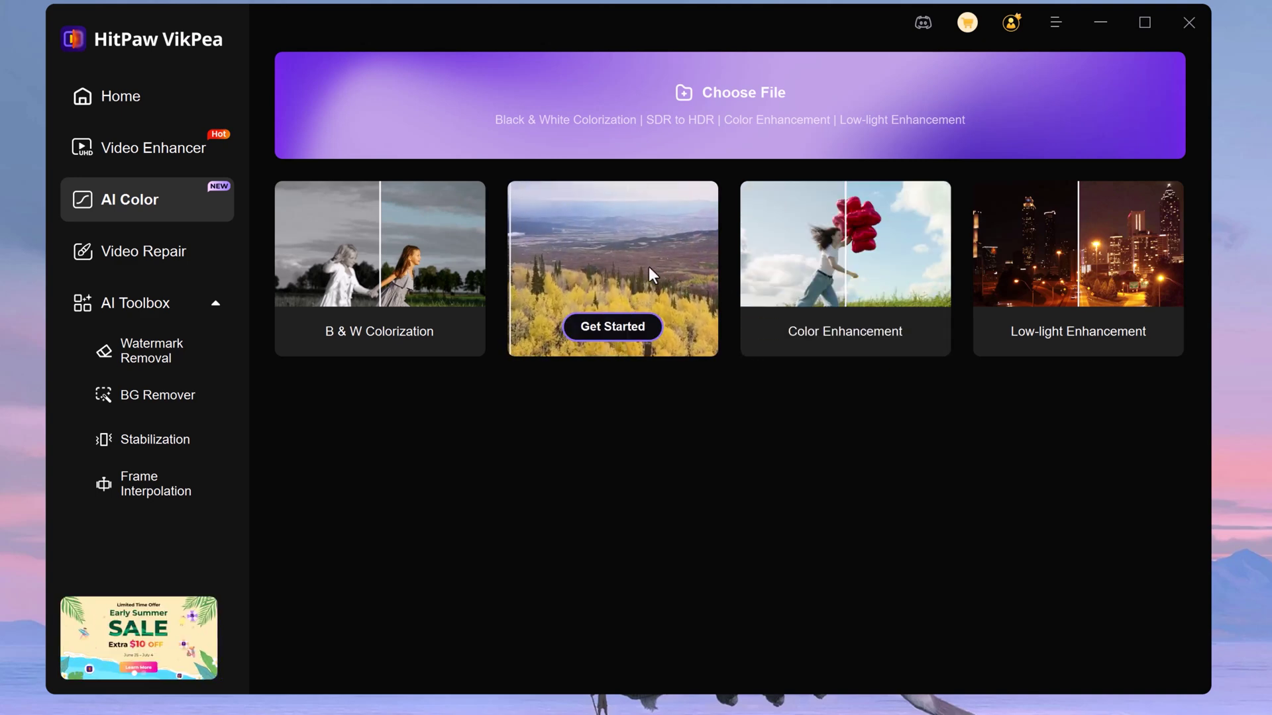
pyautogui.moveTo(412, 252)
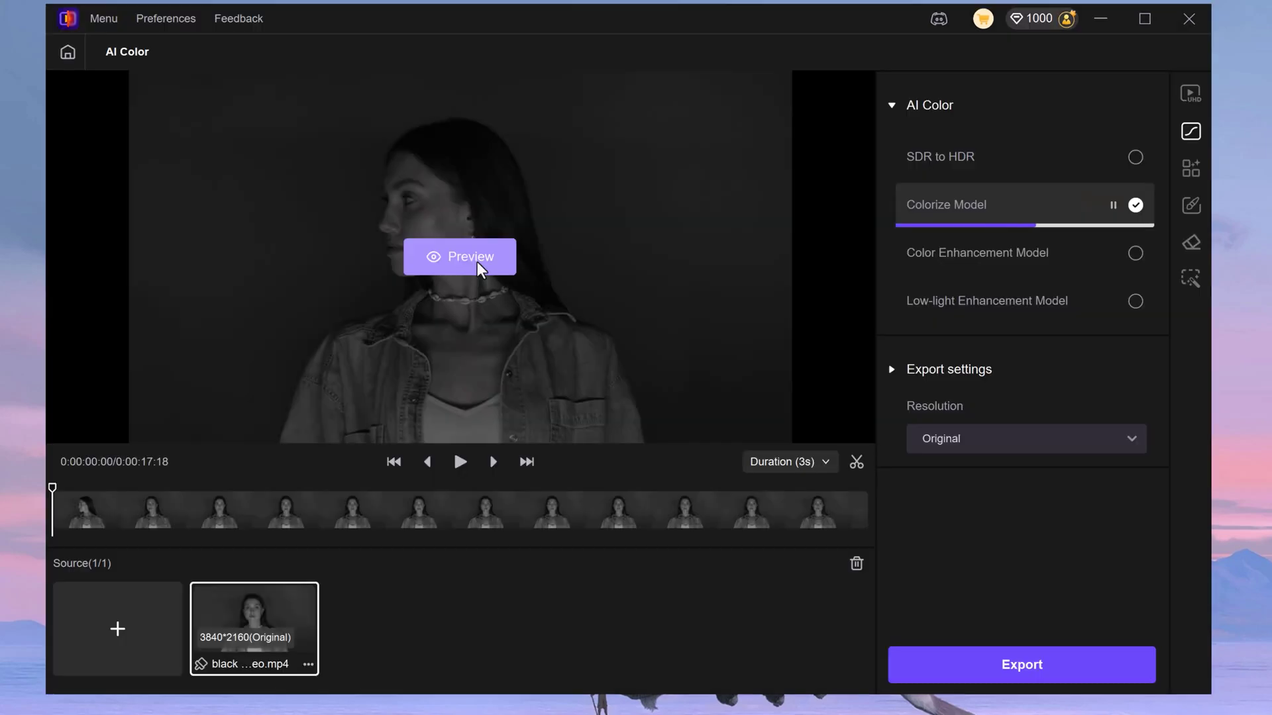
pyautogui.click(477, 261)
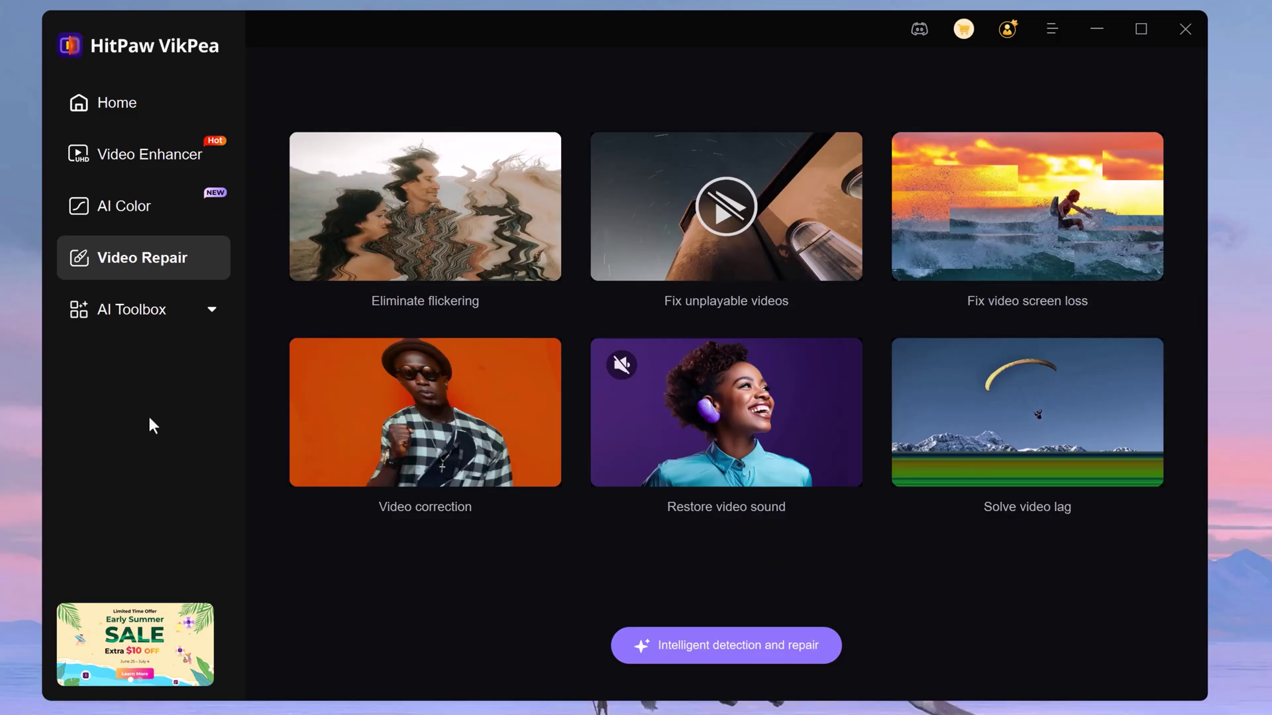
# Step: Expand AI Toolbox in the sidebar to reach Watermark Removal
pyautogui.click(153, 312)
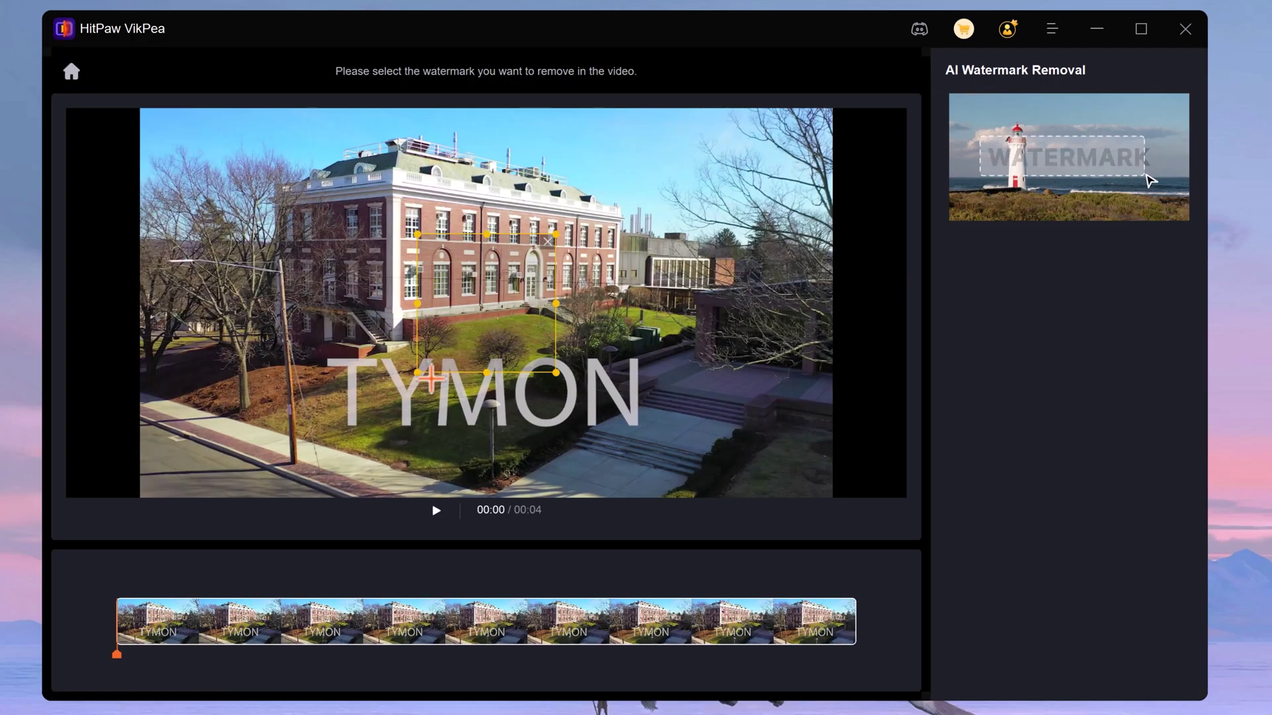
# Step: Fit the selection box around the TYMON watermark
pyautogui.moveTo(319, 444); pyautogui.dragTo(320, 433)
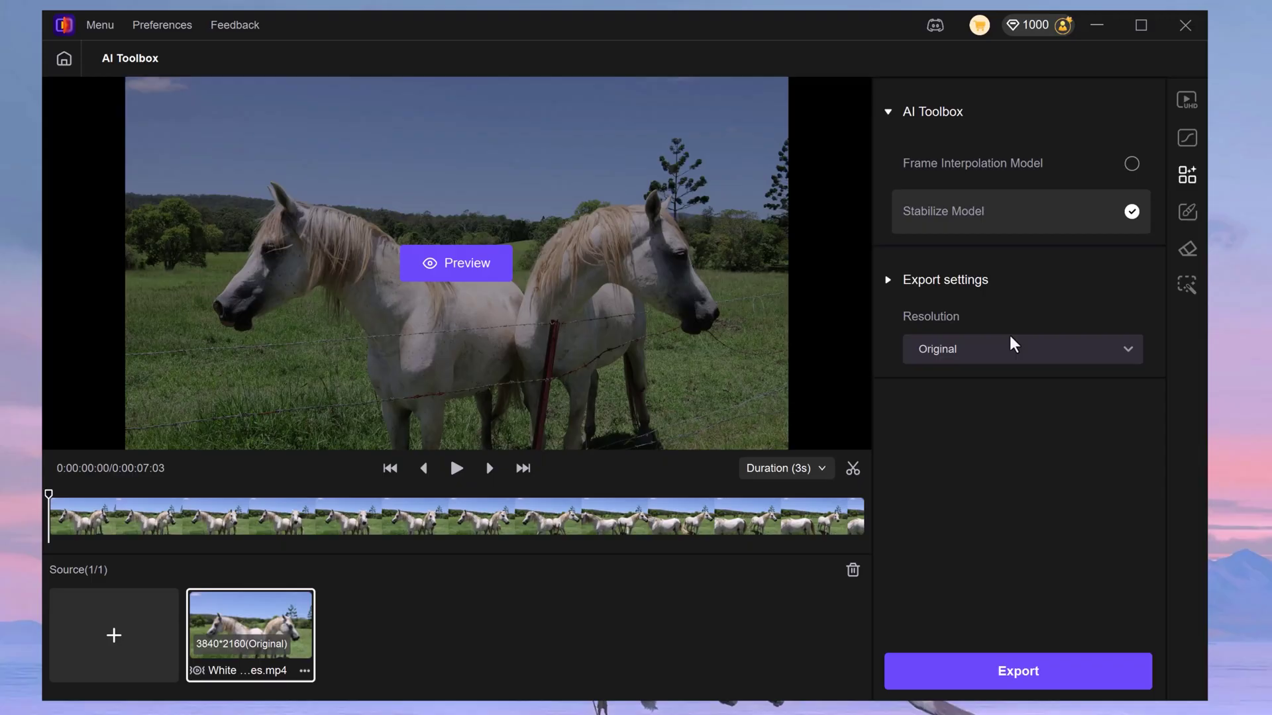
# Step: Preview the two white horses beside their Stabilize Model version
pyautogui.click(502, 264)
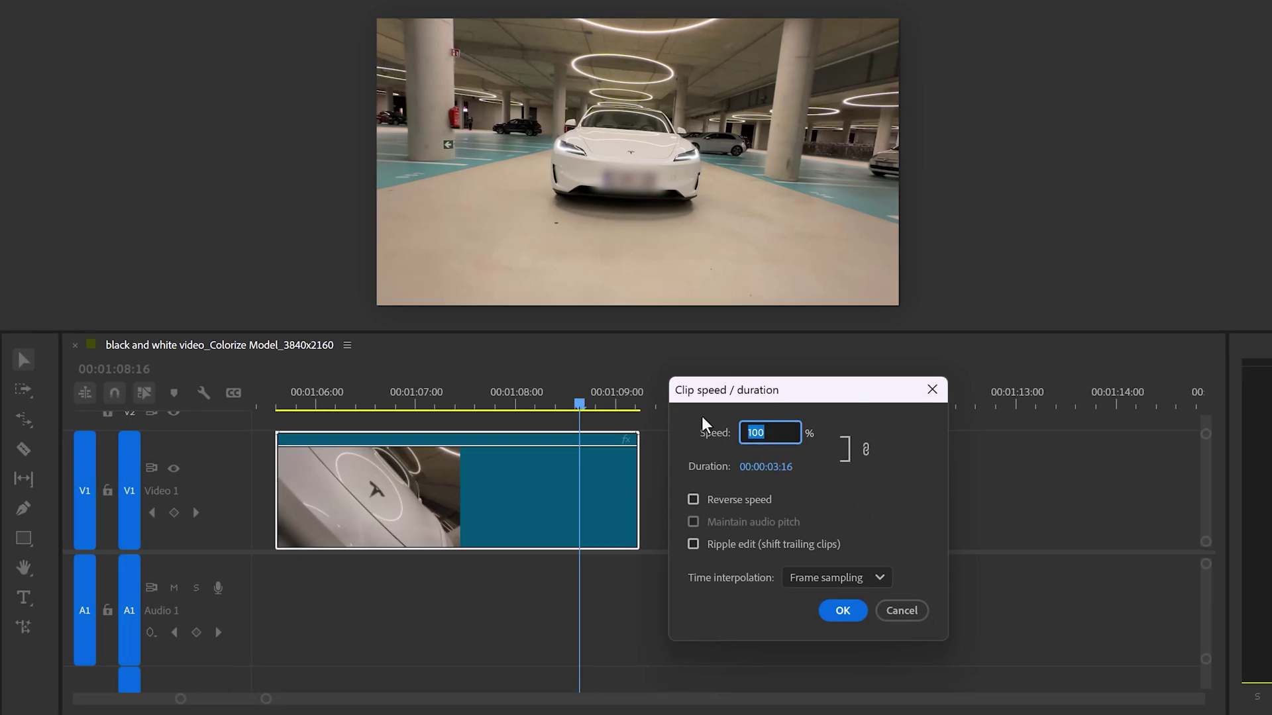
# Step: Set the car clip's speed to 50%, then move the playhead back and play the slowed clip
pyautogui.write('50')
pyautogui.press('Return')
pyautogui.click(465, 396)
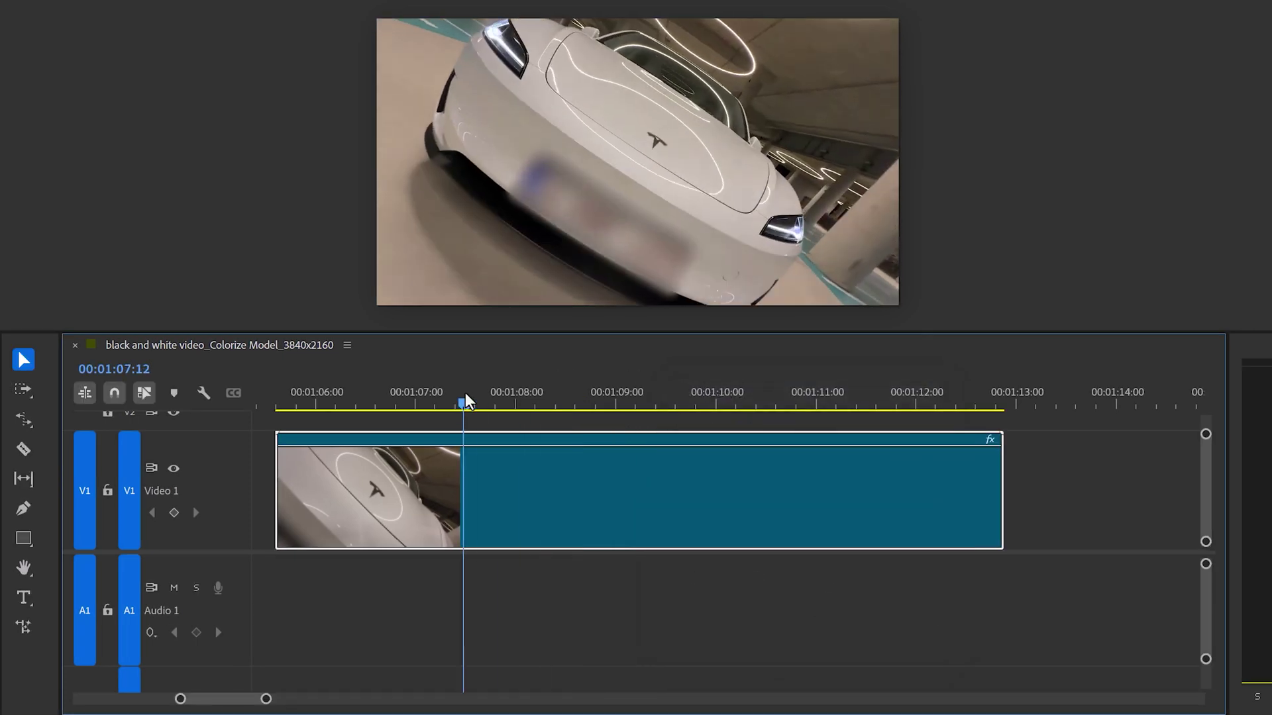
pyautogui.moveTo(465, 396); pyautogui.dragTo(352, 396)
pyautogui.press('space')
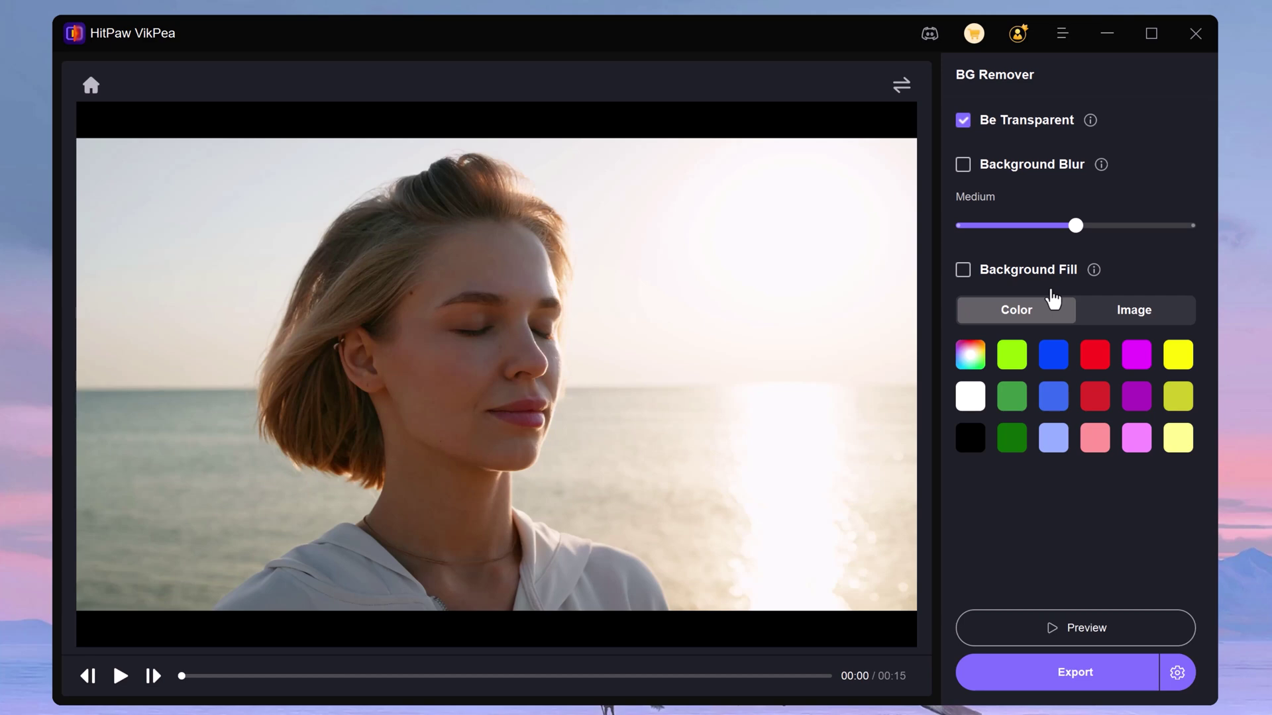
# Step: Switch the seaside portrait's background from image fill to a solid colour fill and preview it
pyautogui.click(1104, 313)
pyautogui.click(1043, 311)
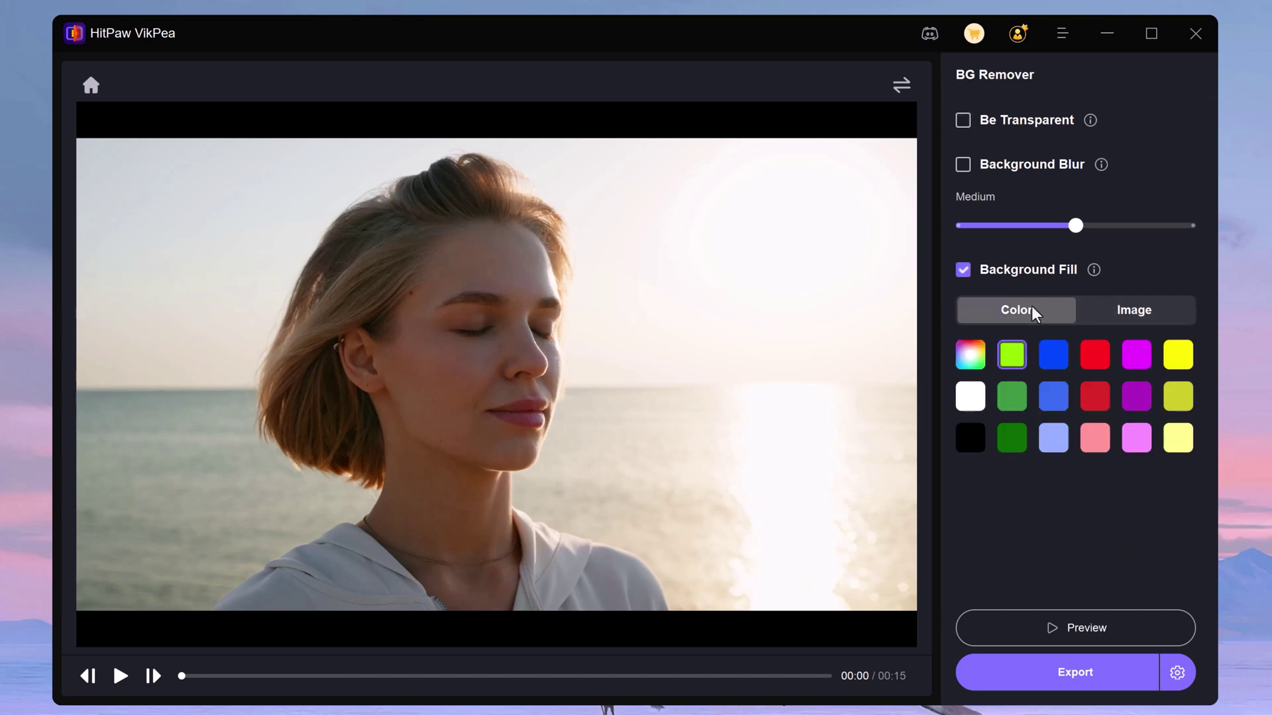
pyautogui.click(1045, 632)
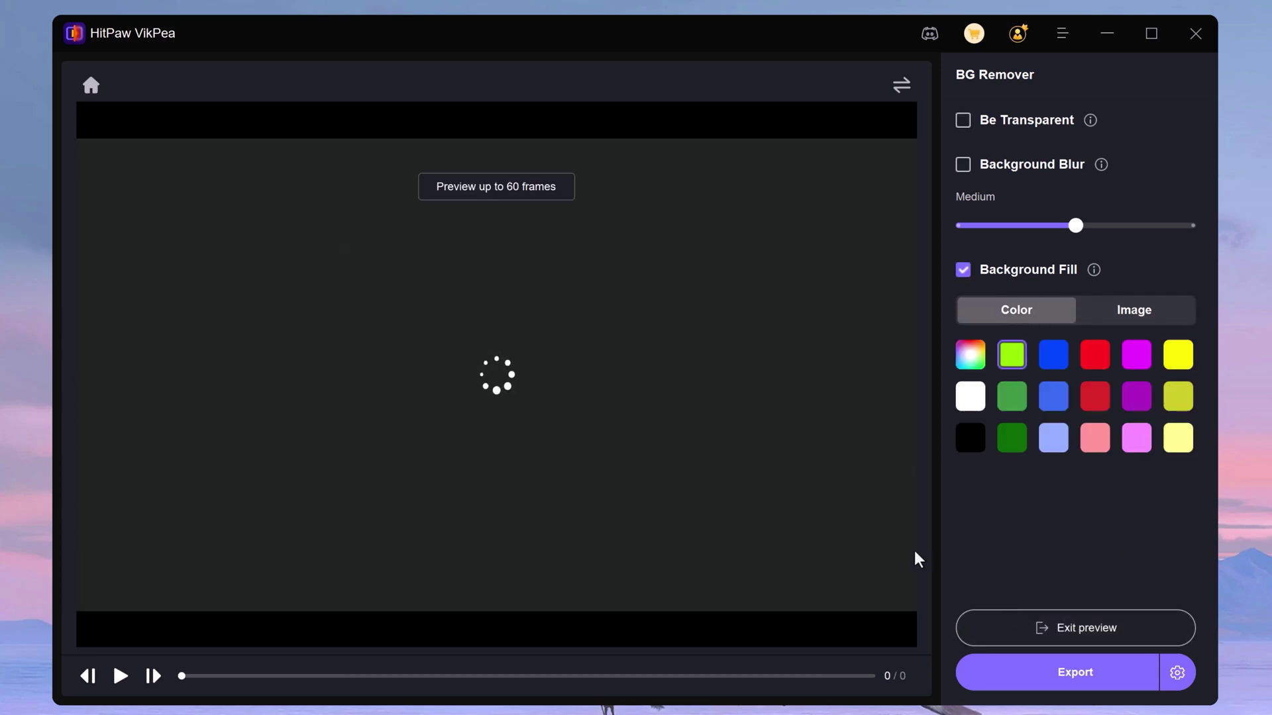